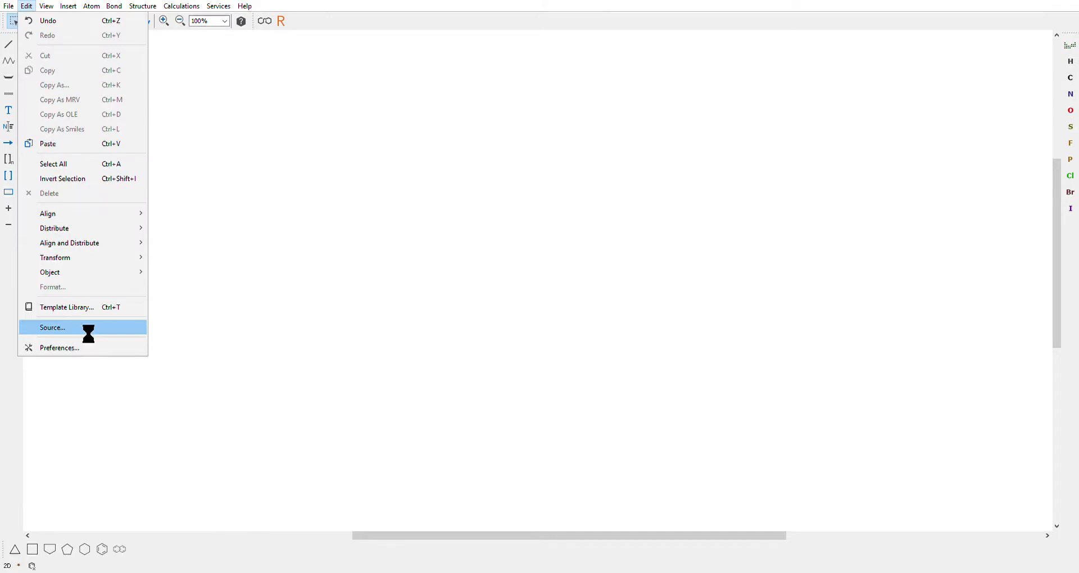
Open the structure source editor to enter the WINDSR peptide sequence
{"action": "left_click", "coordinate": [78, 326]}
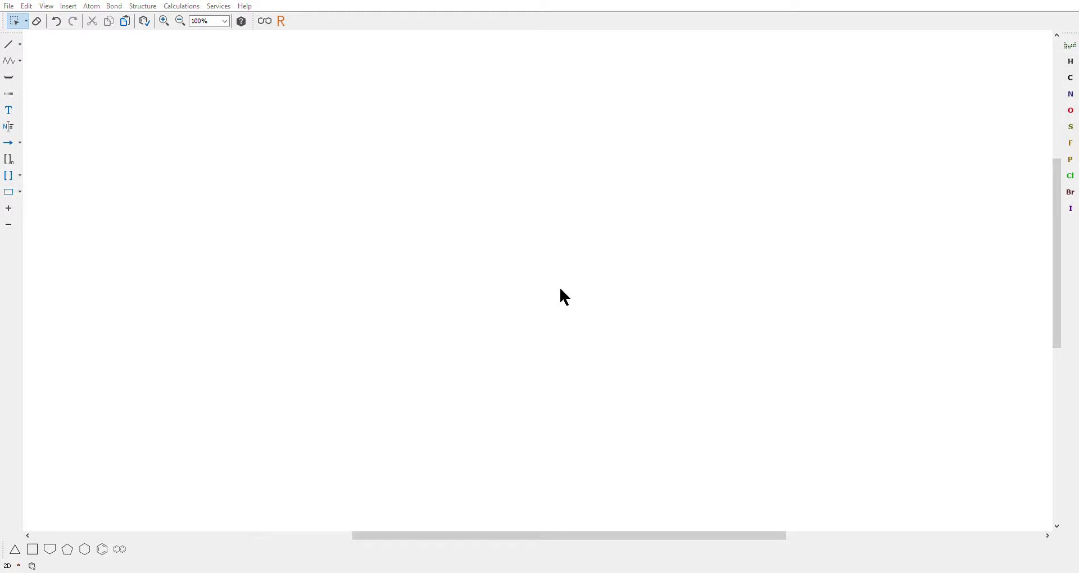
Paste the H-Trp-Ile-Asn-Asp-Ser-Arg-OH sequence, expand its residue groups, and select the molecule
{"action": "key", "text": "ctrl+v"}
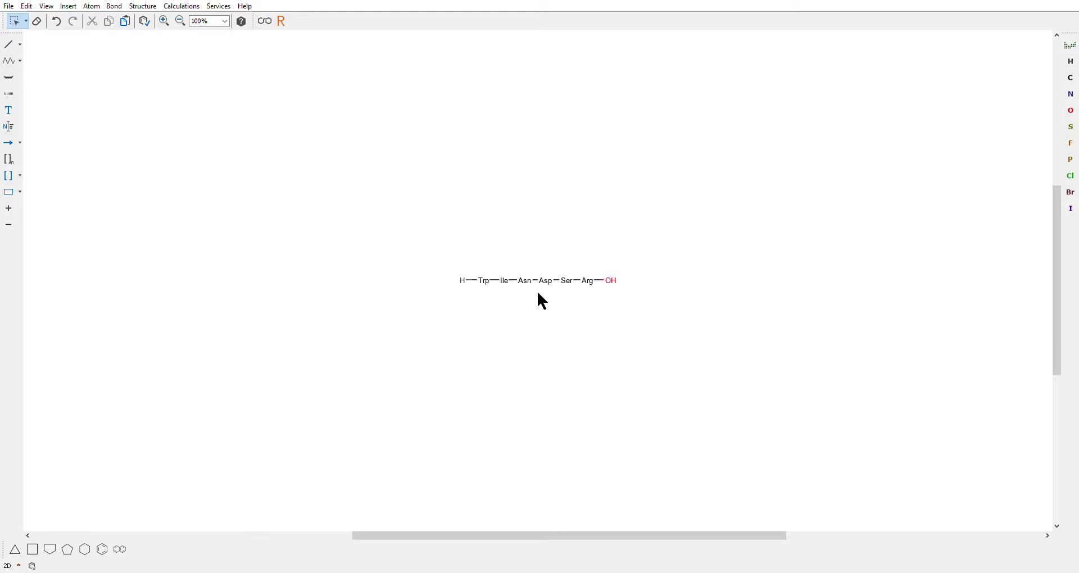
{"action": "left_click_drag", "start_coordinate": [395, 232], "coordinate": [681, 322]}
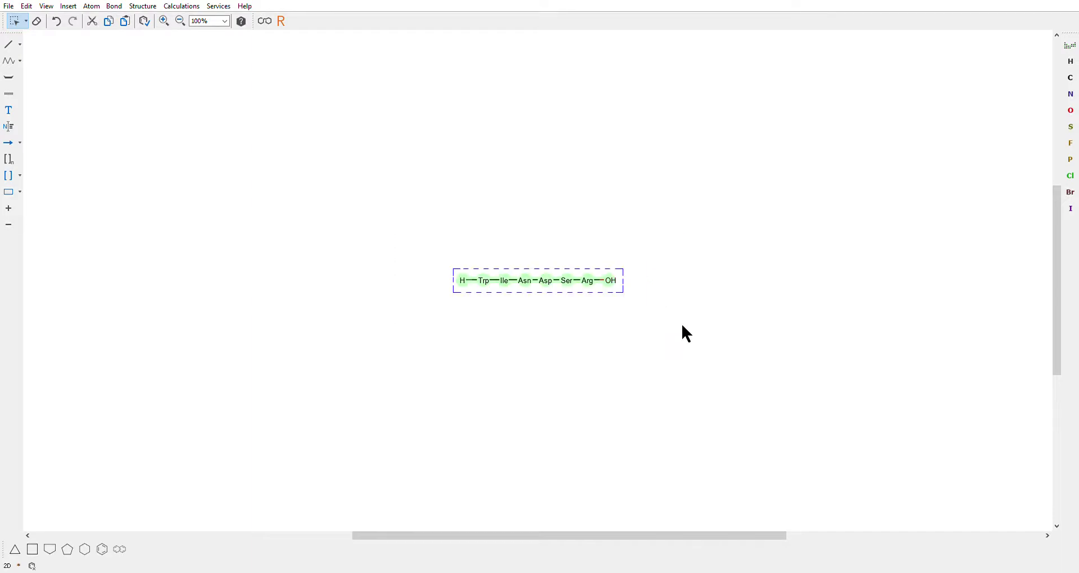
{"action": "right_click", "coordinate": [542, 291]}
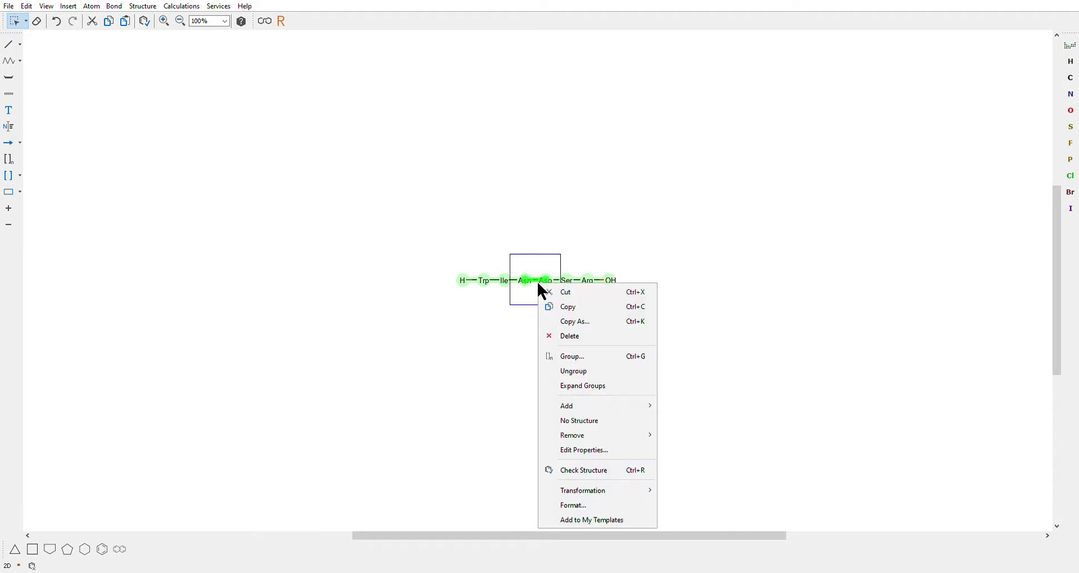
{"action": "left_click", "coordinate": [613, 388]}
{"action": "left_click_drag", "start_coordinate": [262, 123], "coordinate": [859, 395]}
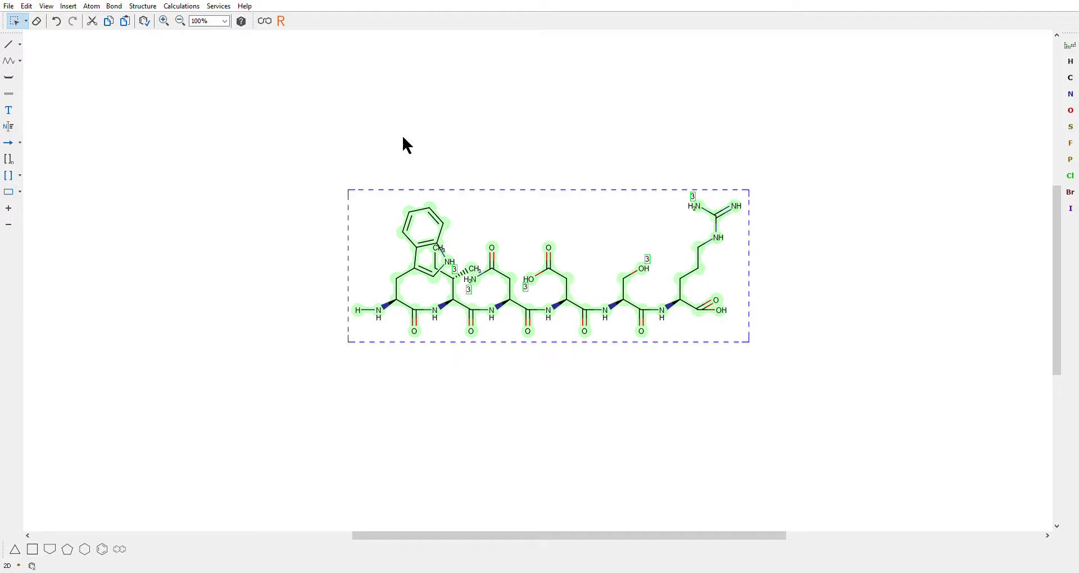
Tidy the peptide's 2D layout with Clean in 2D
{"action": "left_click", "coordinate": [143, 6]}
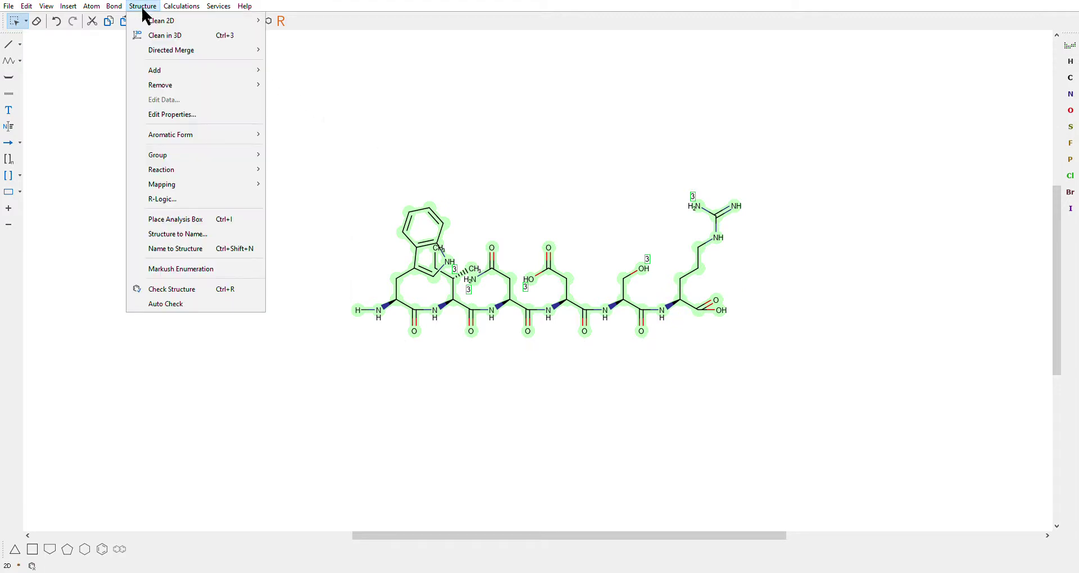
{"action": "mouse_move", "coordinate": [158, 21]}
{"action": "left_click", "coordinate": [296, 22]}
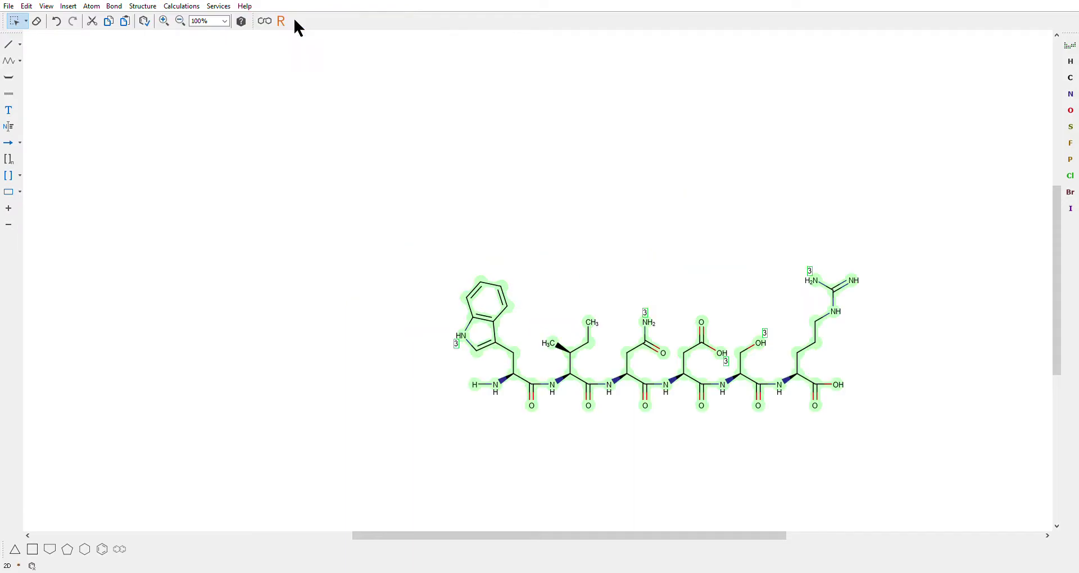
Move the whole peptide to the top of the canvas and deselect it
{"action": "left_click_drag", "start_coordinate": [338, 162], "coordinate": [929, 465]}
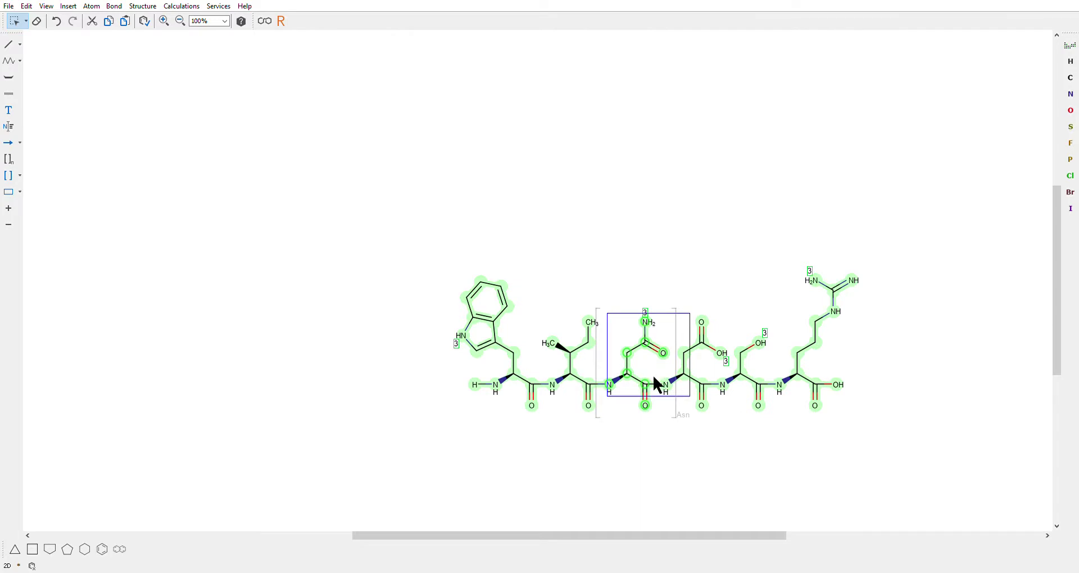
{"action": "left_click_drag", "start_coordinate": [654, 379], "coordinate": [520, 153]}
{"action": "left_click", "coordinate": [541, 289]}
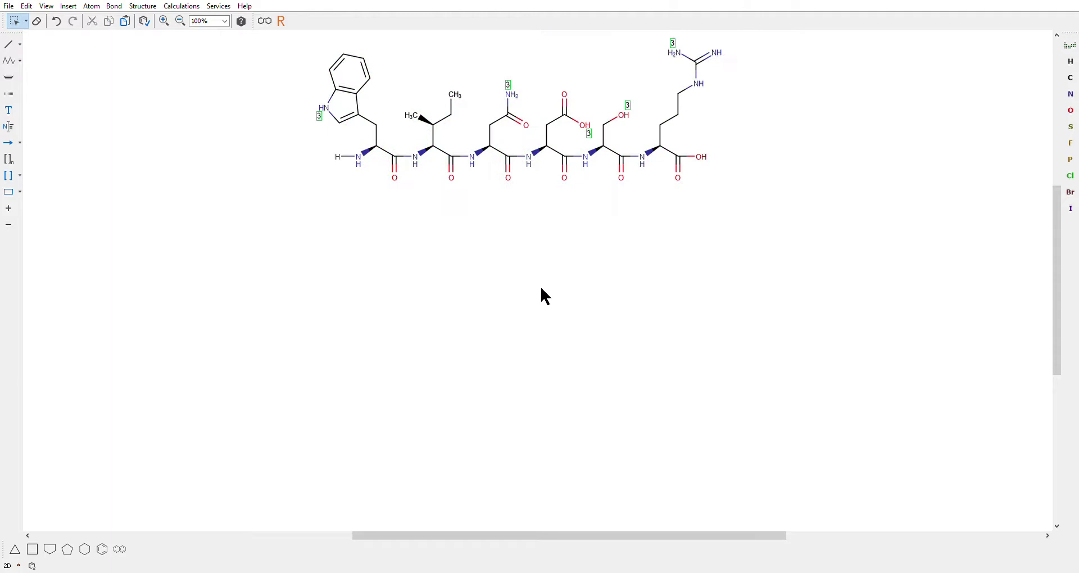
Give the N-terminal nitrogen a positive charge and remove its explicit hydrogen
{"action": "left_click", "coordinate": [10, 213]}
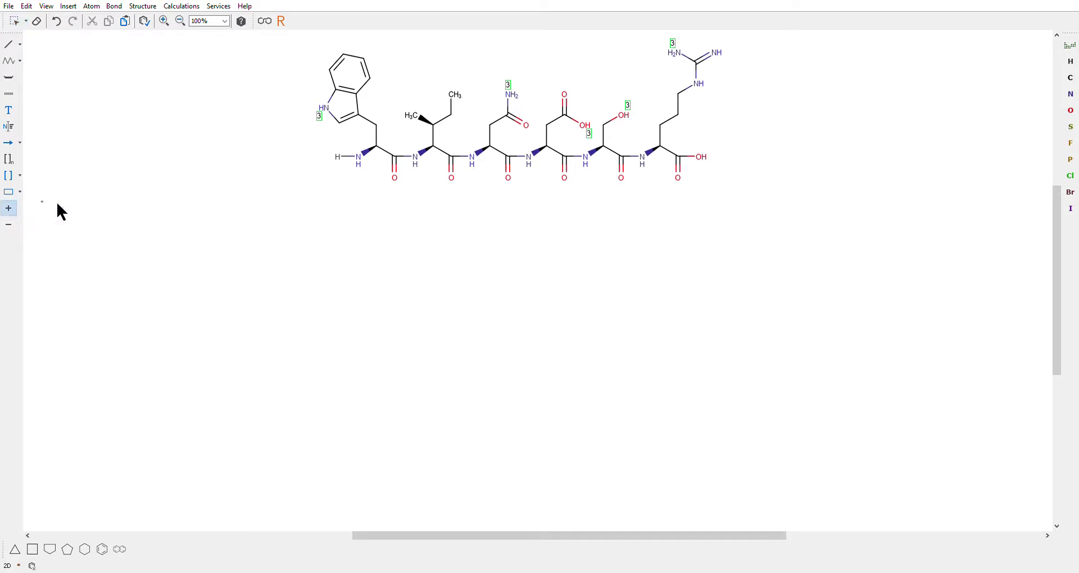
{"action": "left_click", "coordinate": [357, 157]}
{"action": "left_click", "coordinate": [15, 23]}
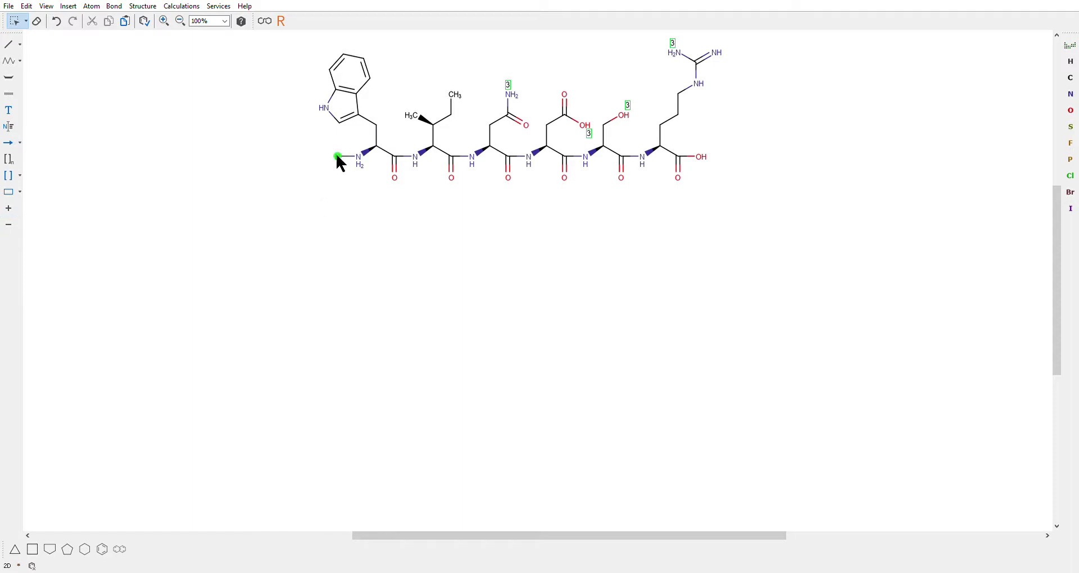
{"action": "left_click_drag", "start_coordinate": [313, 137], "coordinate": [374, 182]}
{"action": "right_click", "coordinate": [358, 157]}
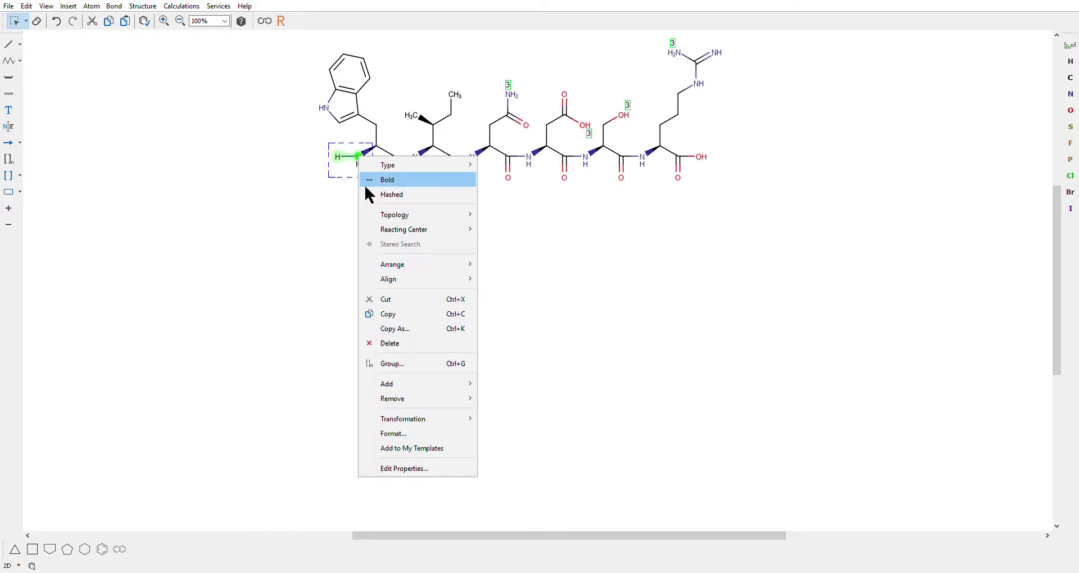
{"action": "mouse_move", "coordinate": [422, 400]}
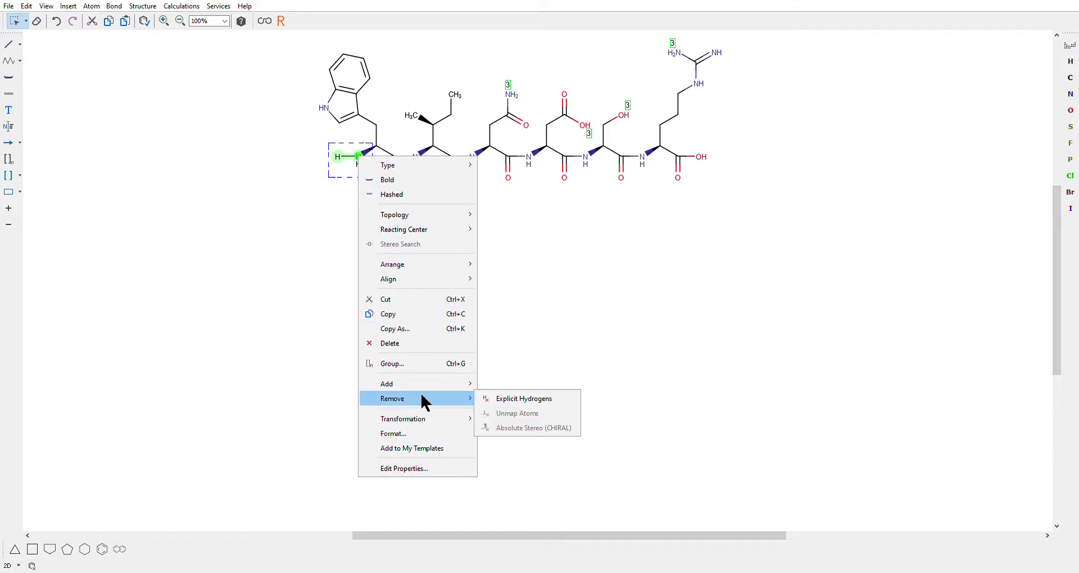
{"action": "left_click", "coordinate": [525, 399]}
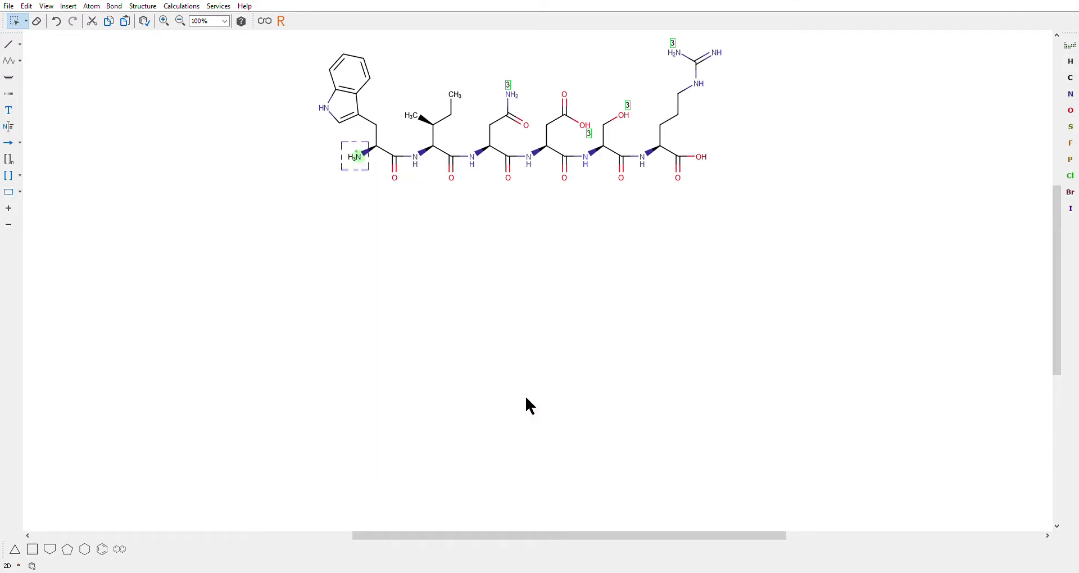
{"action": "left_click", "coordinate": [382, 223]}
Make the aspartate side-chain oxygen O⁻ and protonate the arginine imine nitrogen to NH2+
{"action": "left_click", "coordinate": [10, 226]}
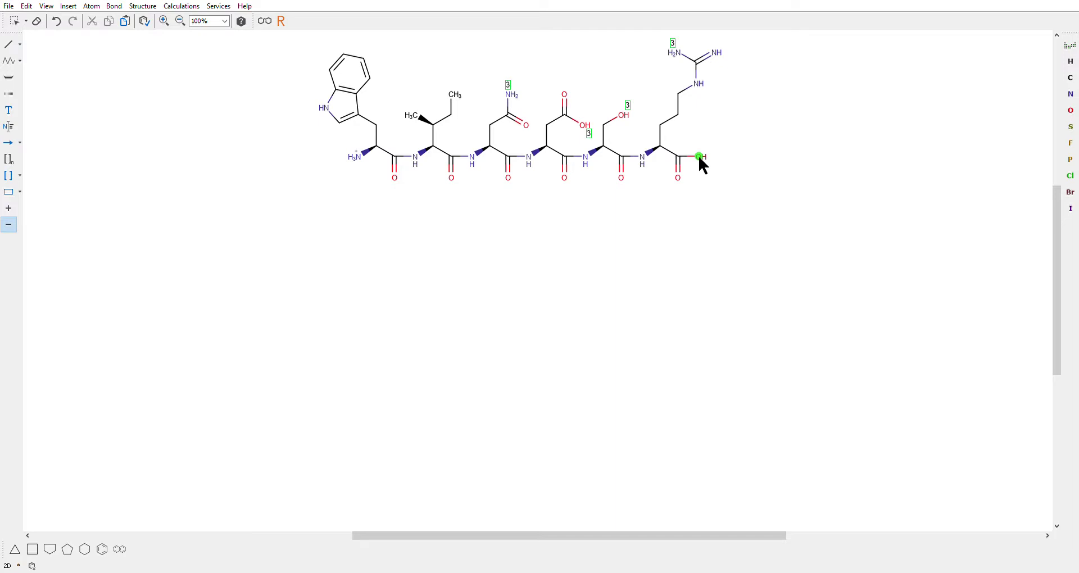
{"action": "left_click", "coordinate": [583, 126]}
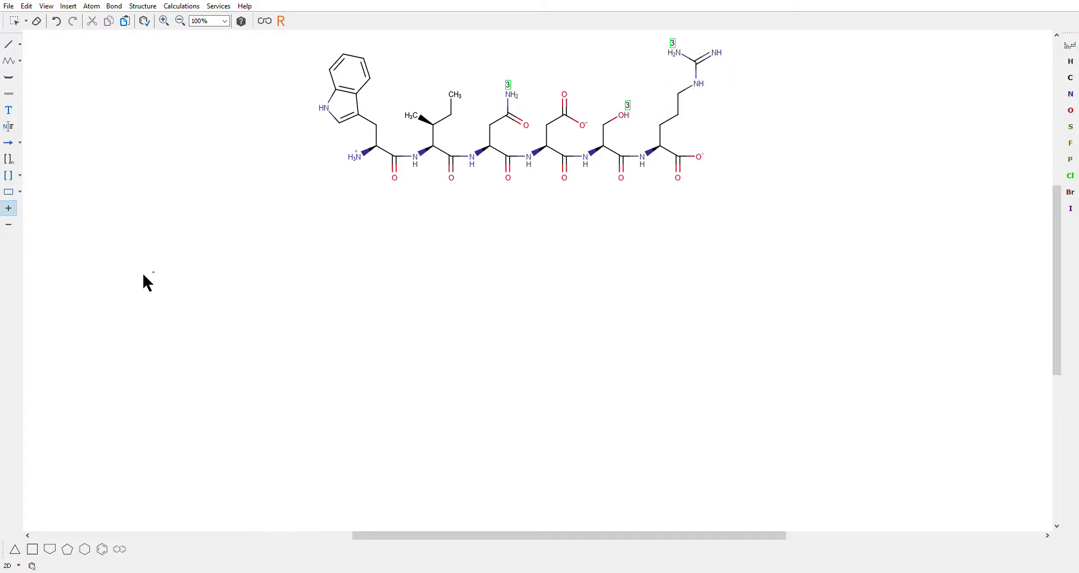
{"action": "left_click", "coordinate": [715, 52]}
Switch back to the Select tool for picking atoms
{"action": "left_click", "coordinate": [14, 21]}
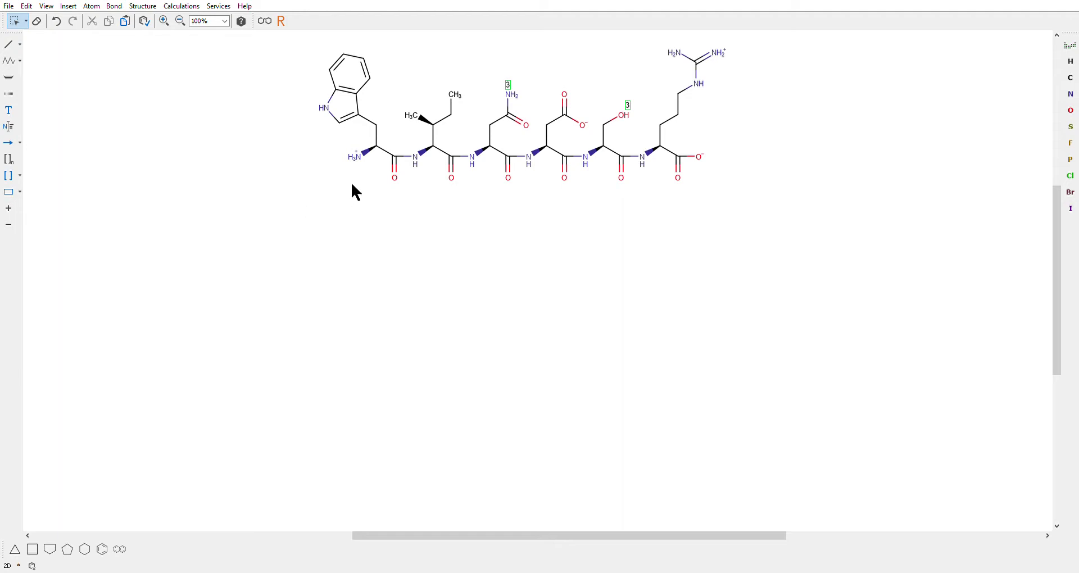
{"action": "left_click", "coordinate": [377, 149]}
{"action": "right_click", "coordinate": [377, 150]}
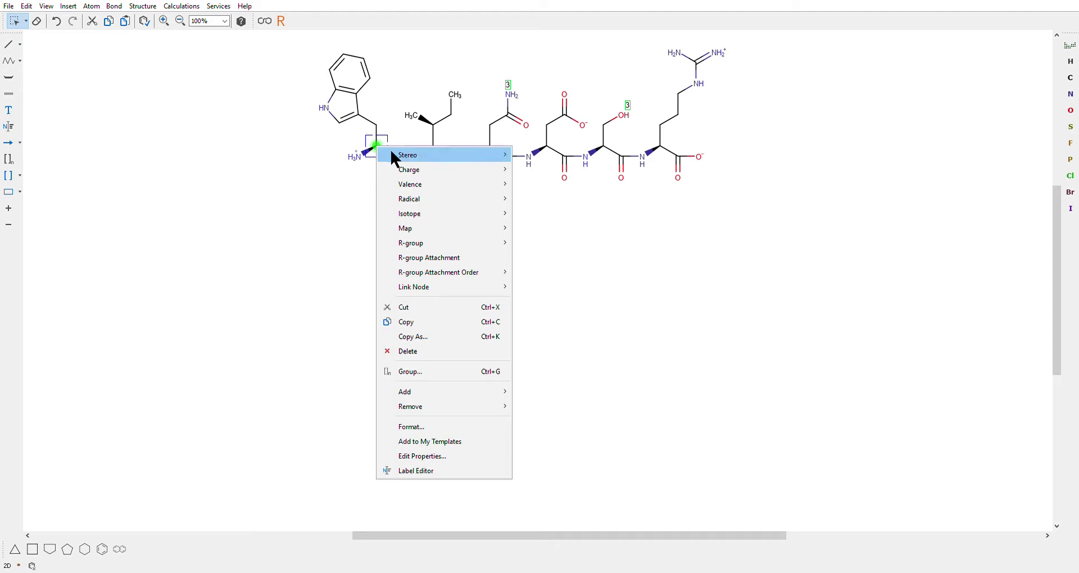
{"action": "mouse_move", "coordinate": [393, 153]}
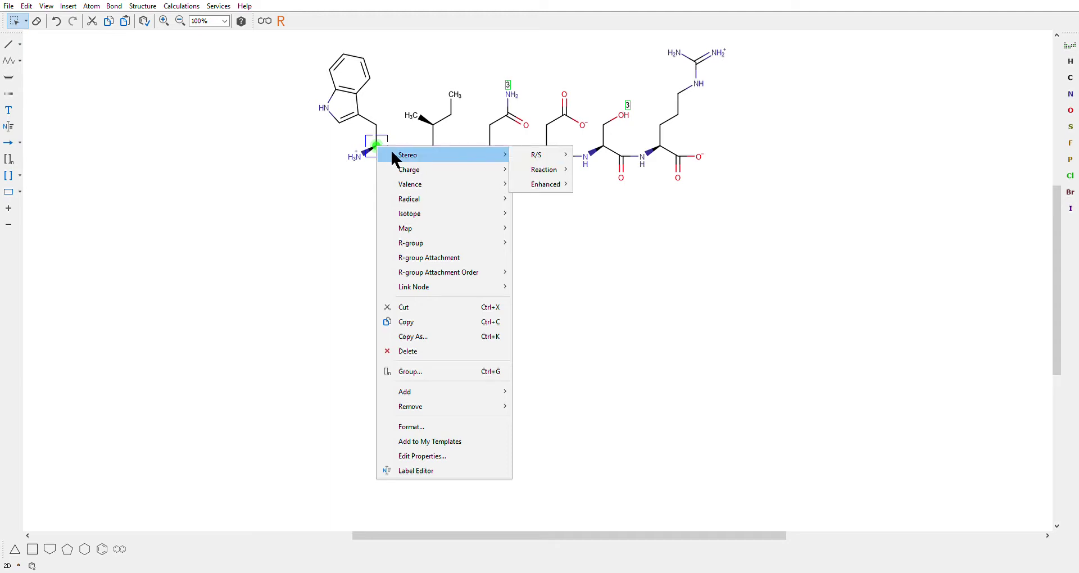
{"action": "mouse_move", "coordinate": [536, 157]}
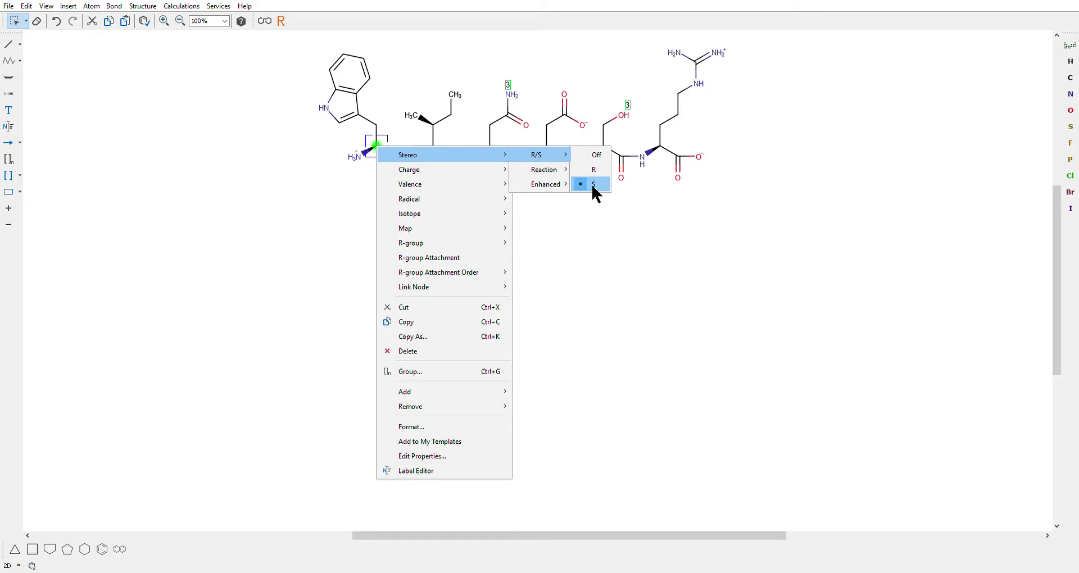
{"action": "left_click", "coordinate": [597, 309]}
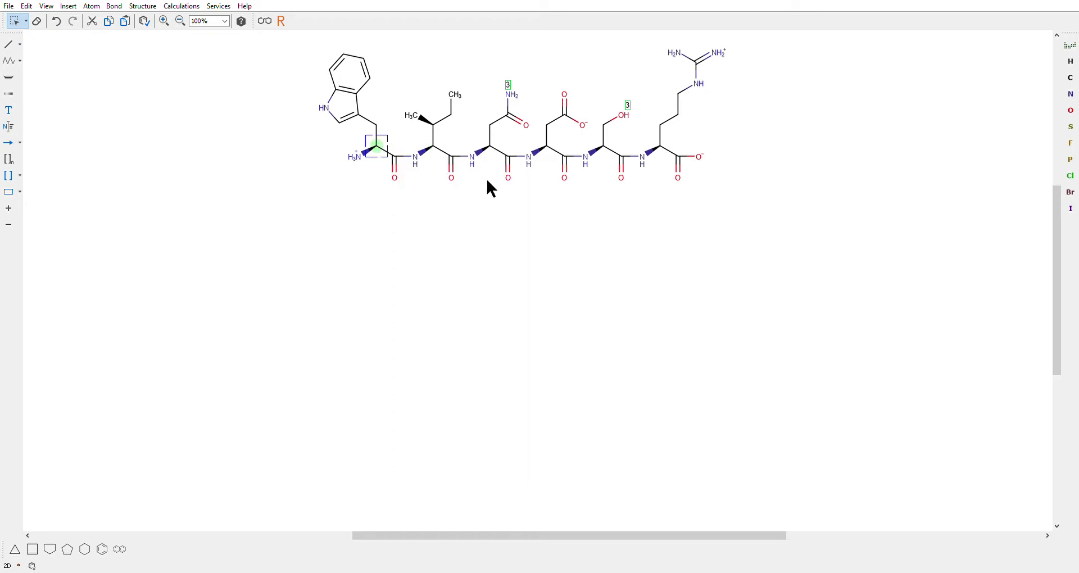
{"action": "right_click", "coordinate": [433, 125]}
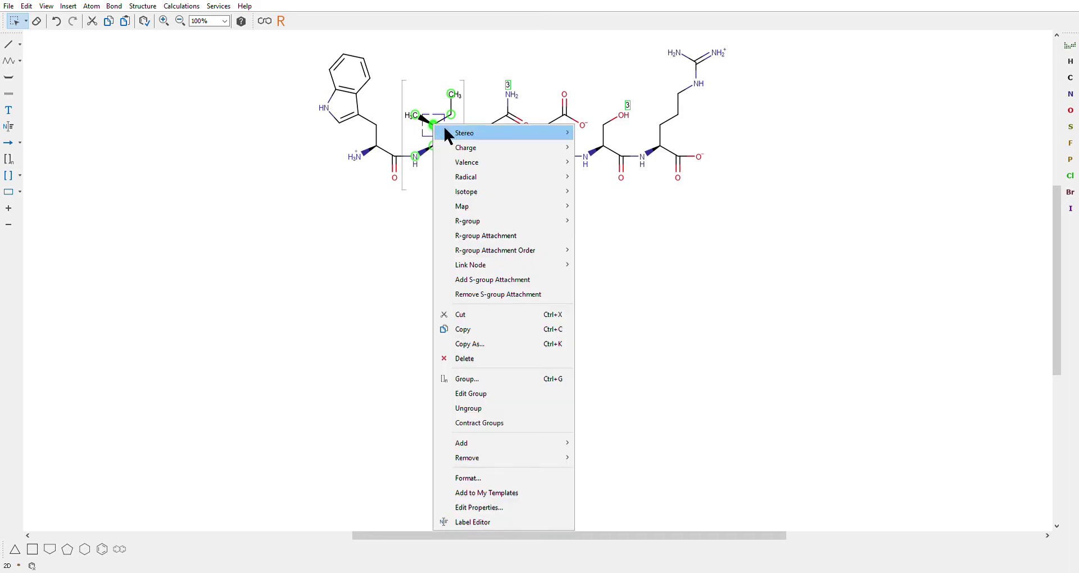
{"action": "mouse_move", "coordinate": [474, 132]}
{"action": "mouse_move", "coordinate": [607, 135]}
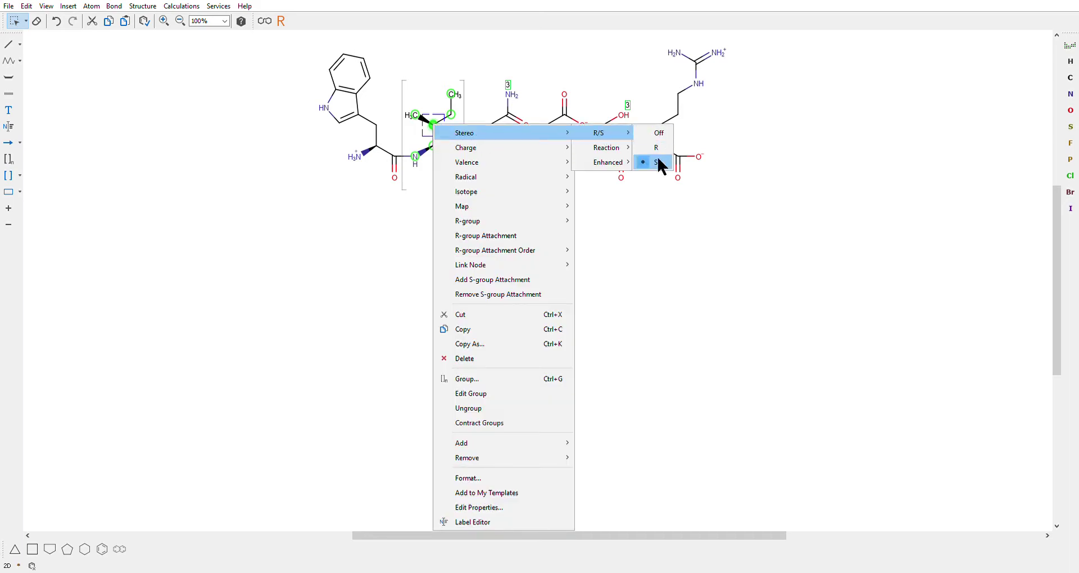
{"action": "left_click", "coordinate": [658, 185]}
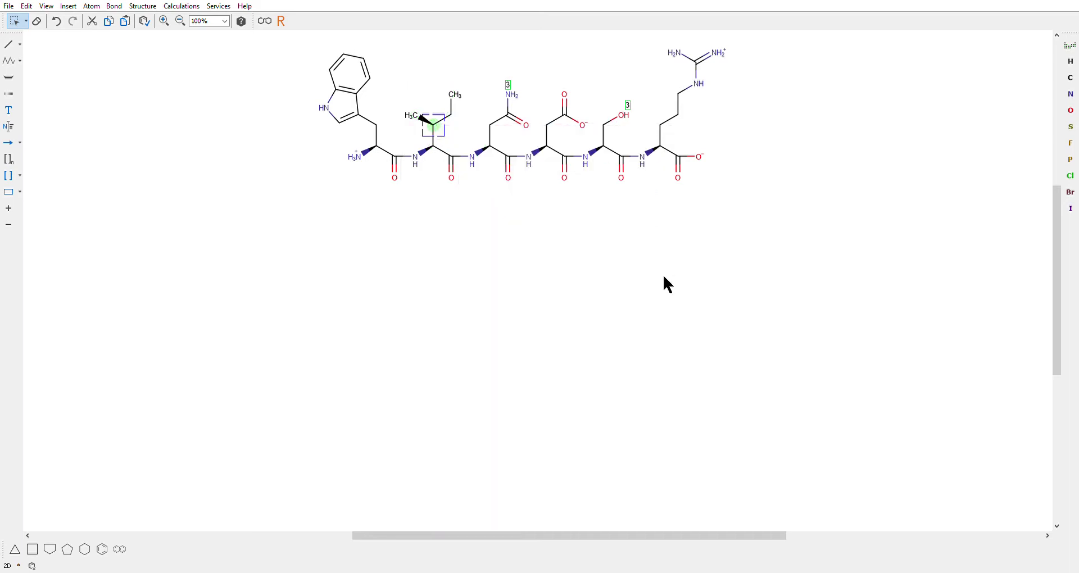
{"action": "right_click", "coordinate": [603, 145]}
{"action": "mouse_move", "coordinate": [669, 156]}
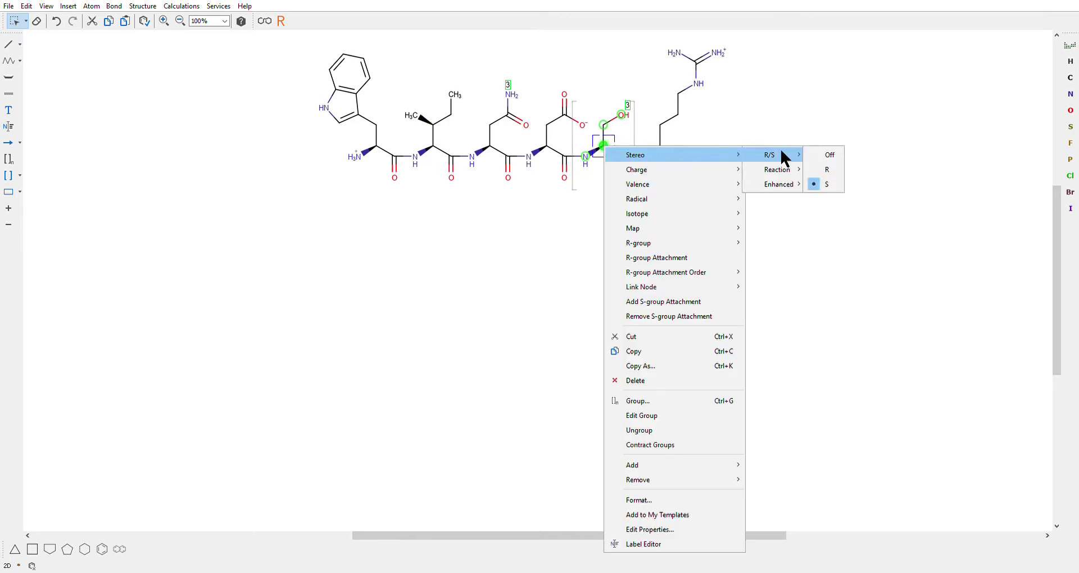
{"action": "left_click", "coordinate": [812, 155]}
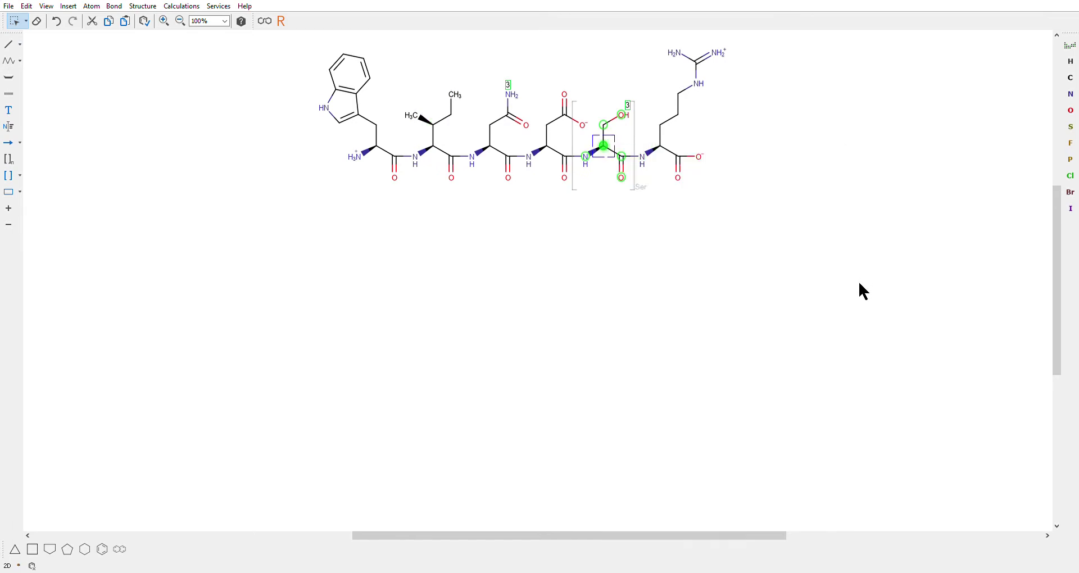
Set the Ile, Trp and Asn alpha carbons to R configuration
{"action": "right_click", "coordinate": [434, 149]}
{"action": "mouse_move", "coordinate": [471, 155]}
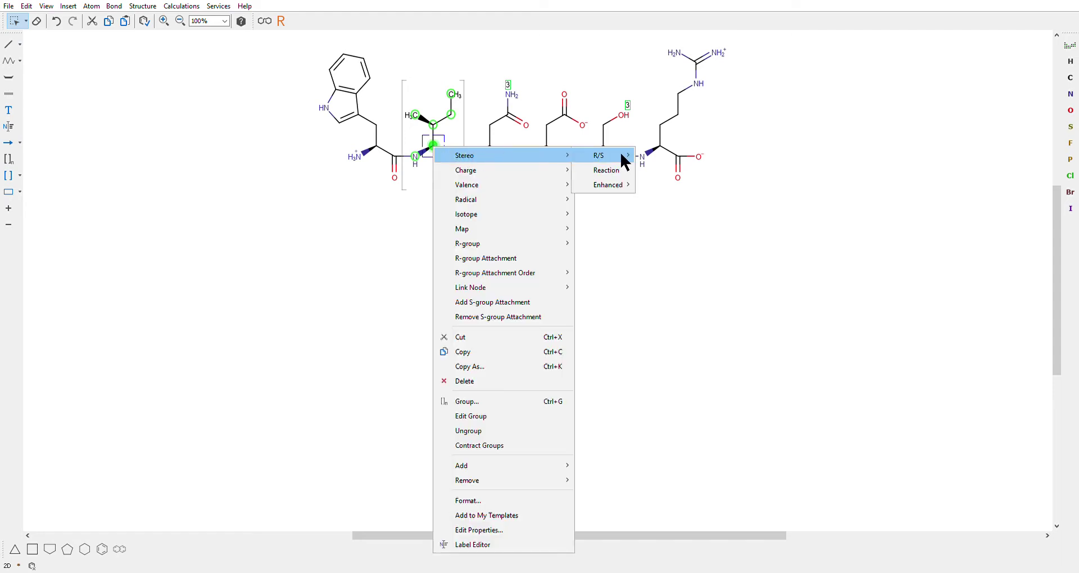
{"action": "mouse_move", "coordinate": [618, 158]}
{"action": "left_click", "coordinate": [653, 170]}
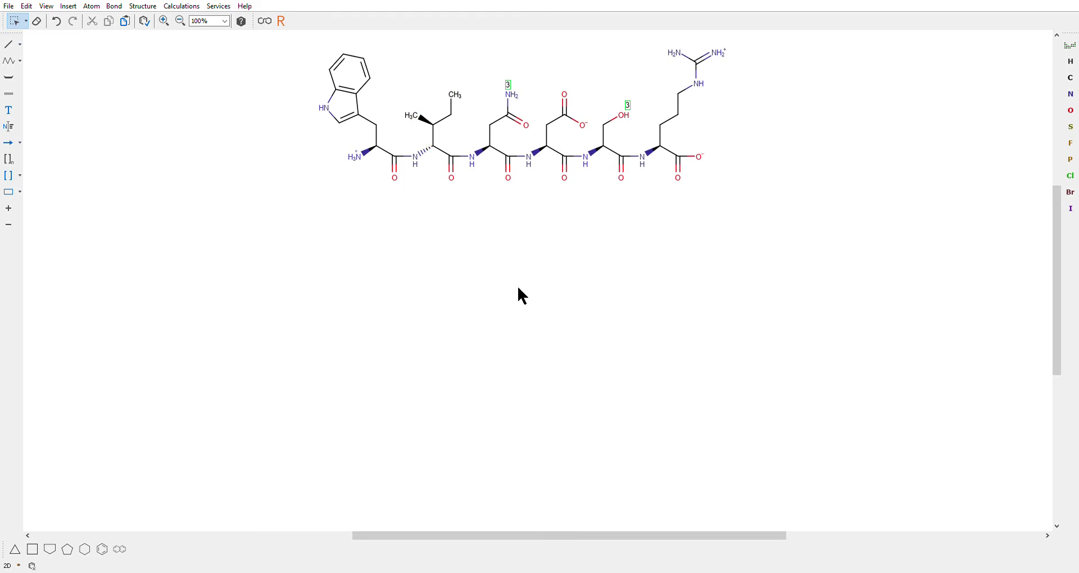
{"action": "right_click", "coordinate": [376, 146]}
{"action": "mouse_move", "coordinate": [441, 158]}
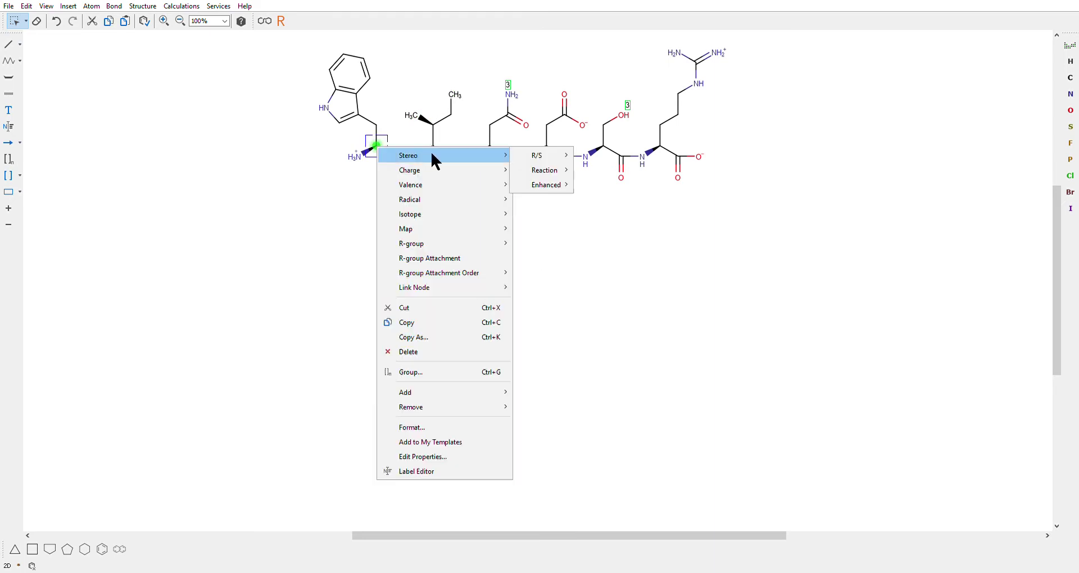
{"action": "mouse_move", "coordinate": [548, 157]}
{"action": "left_click", "coordinate": [597, 169]}
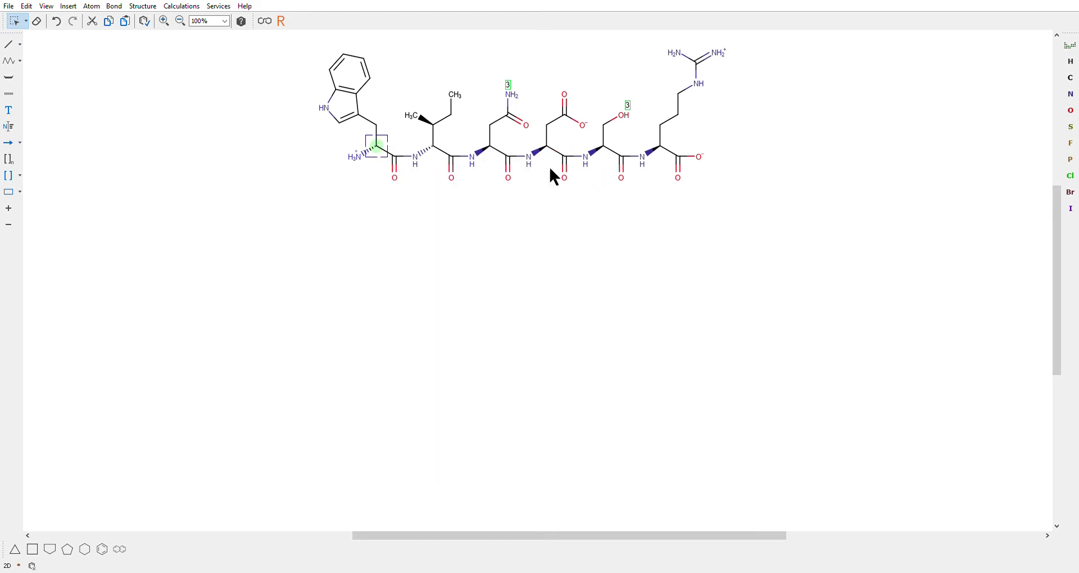
{"action": "right_click", "coordinate": [490, 148]}
{"action": "mouse_move", "coordinate": [598, 157]}
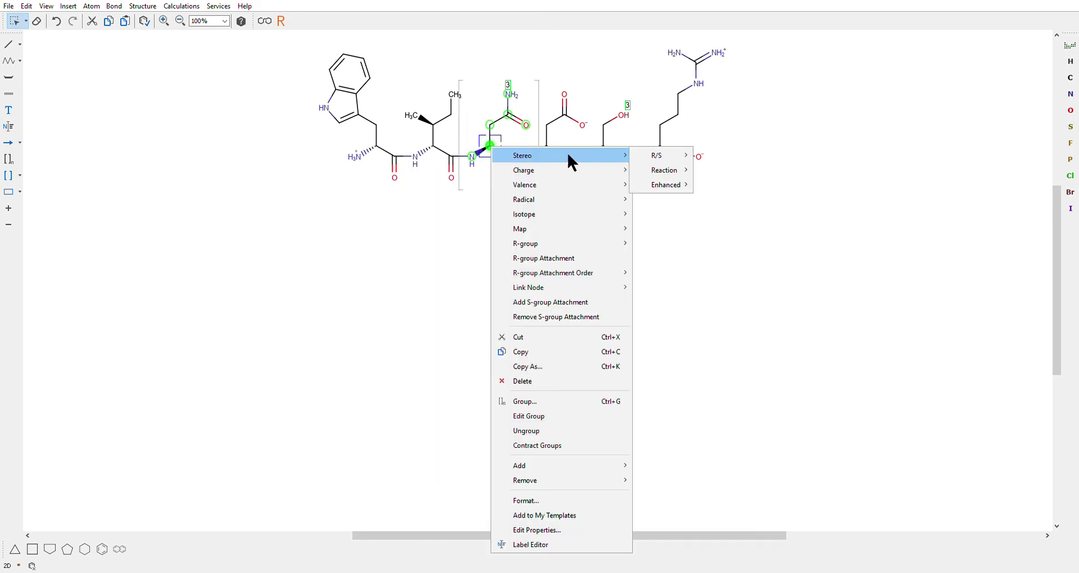
{"action": "mouse_move", "coordinate": [657, 158]}
{"action": "left_click", "coordinate": [706, 169]}
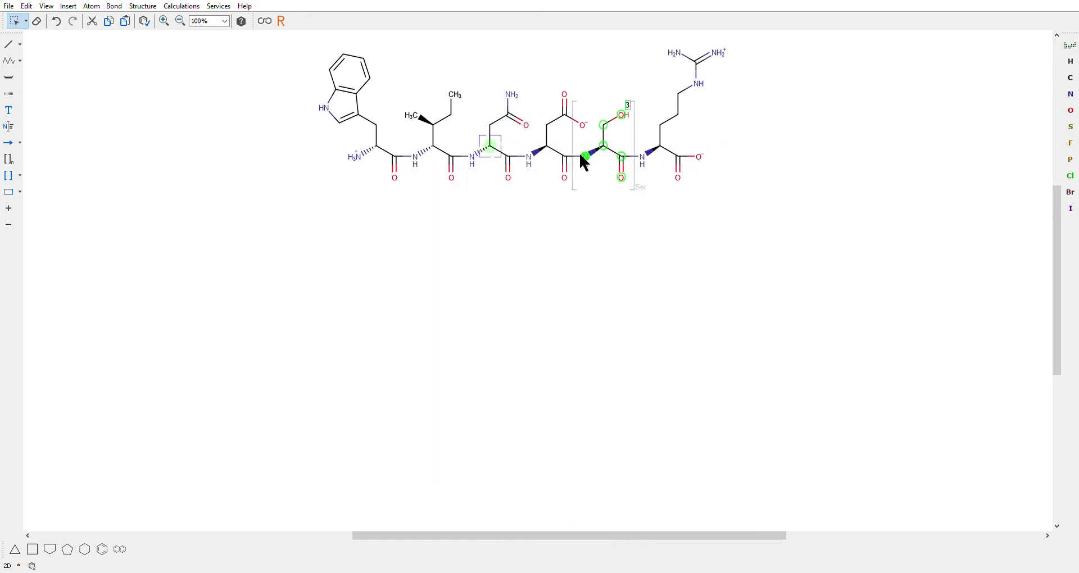
Set the Asp and Ser alpha carbons to R, then bring up the Arg alpha carbon's options
{"action": "right_click", "coordinate": [546, 146]}
{"action": "mouse_move", "coordinate": [618, 155]}
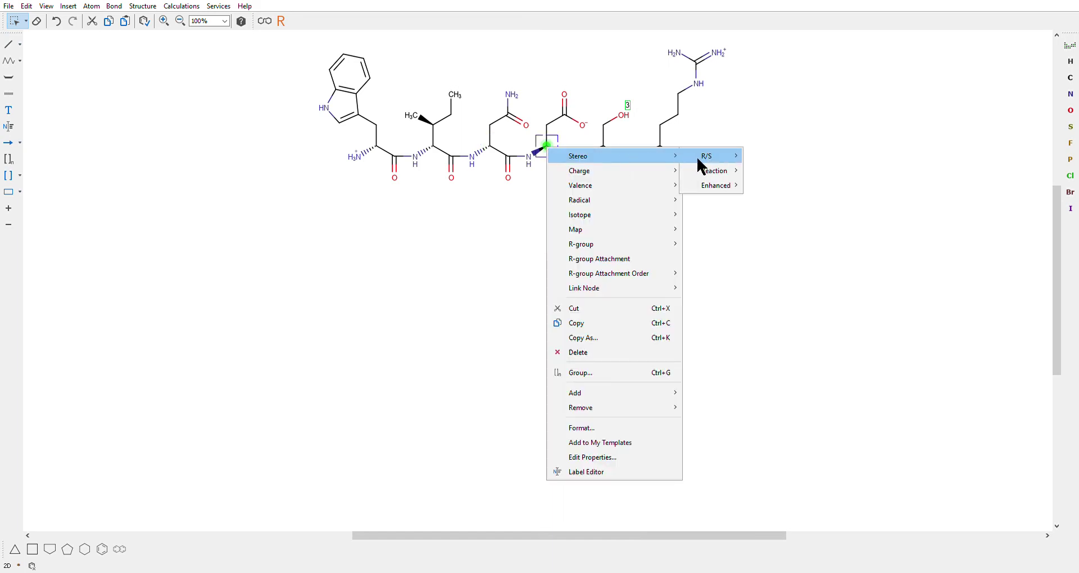
{"action": "mouse_move", "coordinate": [699, 156]}
{"action": "left_click", "coordinate": [760, 169]}
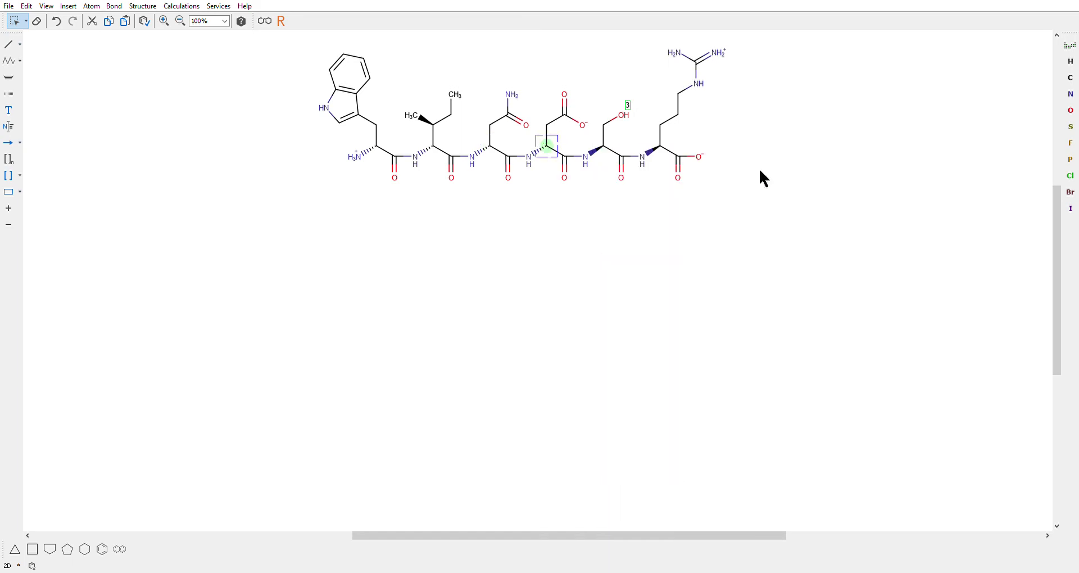
{"action": "right_click", "coordinate": [604, 147]}
{"action": "mouse_move", "coordinate": [635, 155]}
{"action": "mouse_move", "coordinate": [769, 157]}
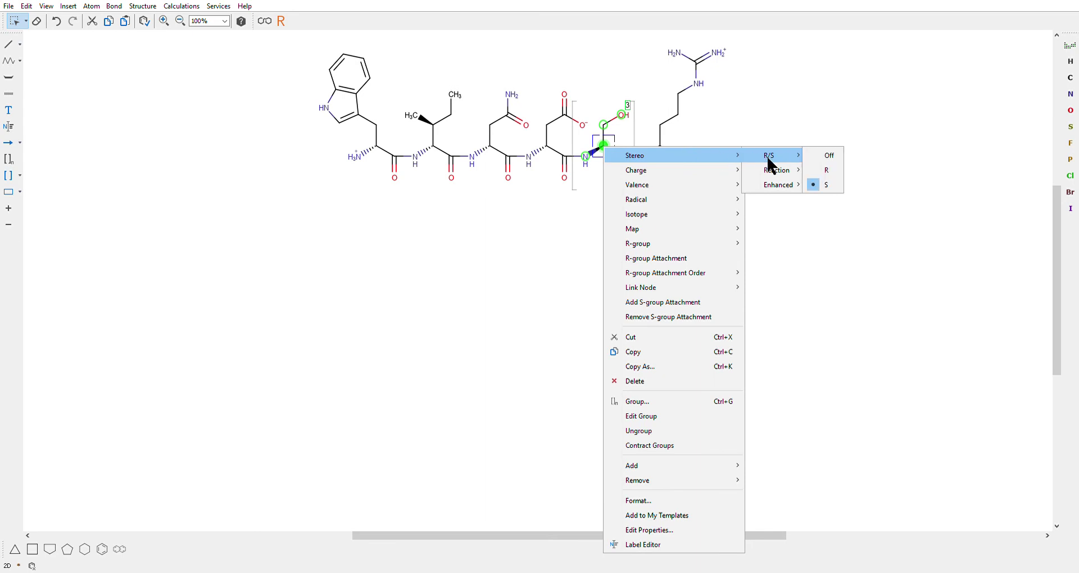
{"action": "left_click", "coordinate": [821, 169]}
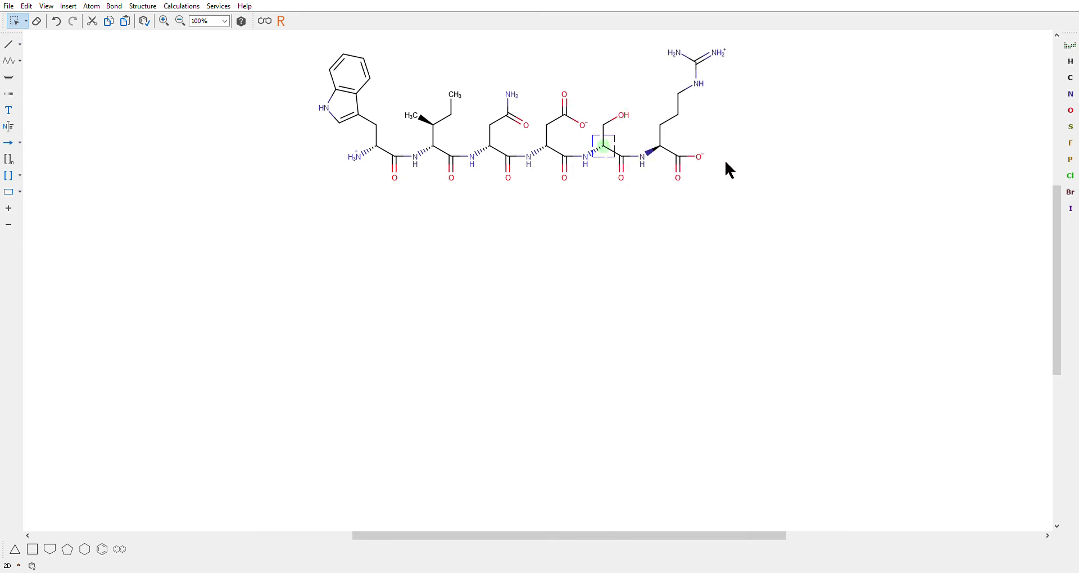
{"action": "right_click", "coordinate": [660, 147]}
{"action": "mouse_move", "coordinate": [707, 159]}
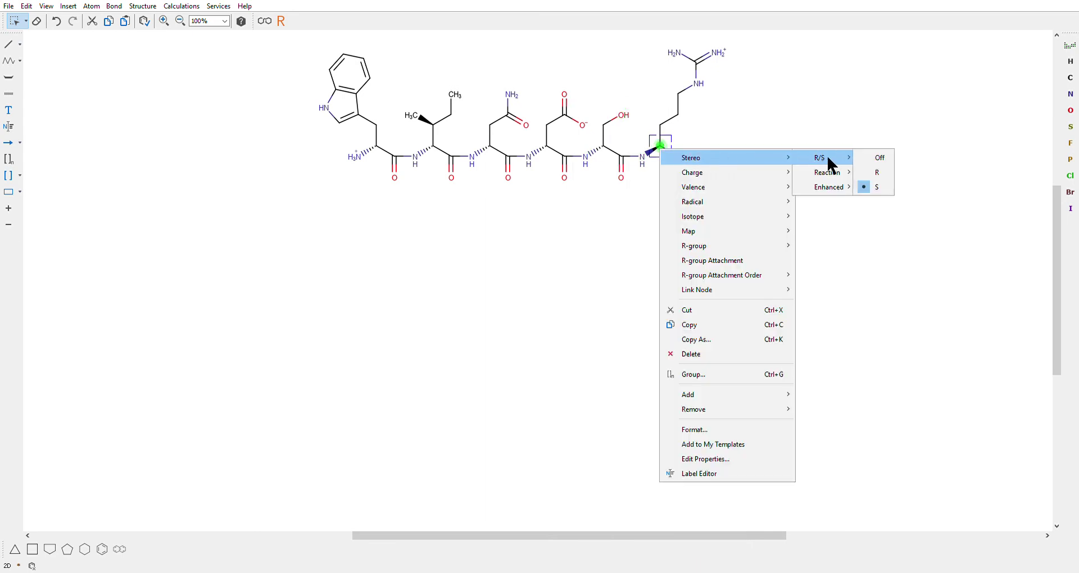